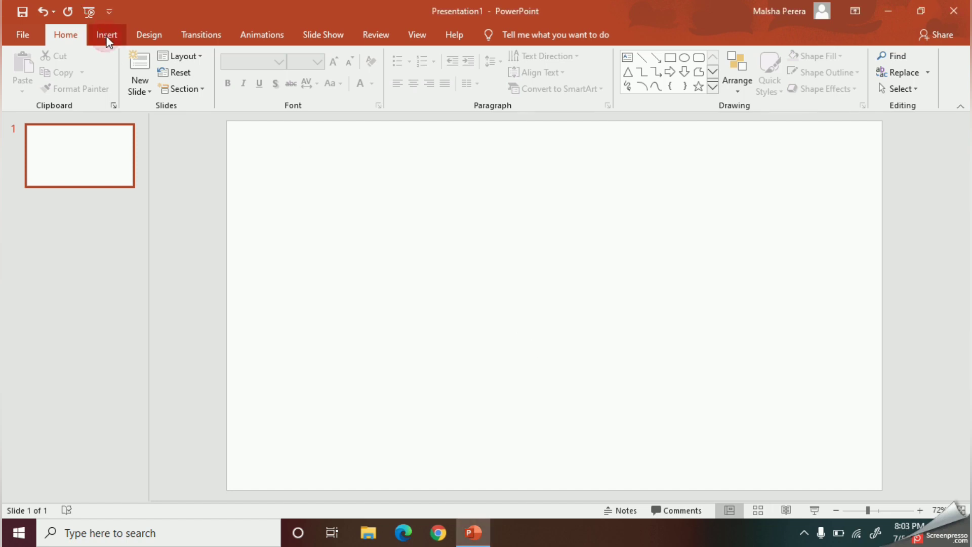
Insert WordArt in the Fill: Gold, Accent color 4; Soft Bevel style and select its placeholder
{"action": "left_click", "coordinate": [107, 37]}
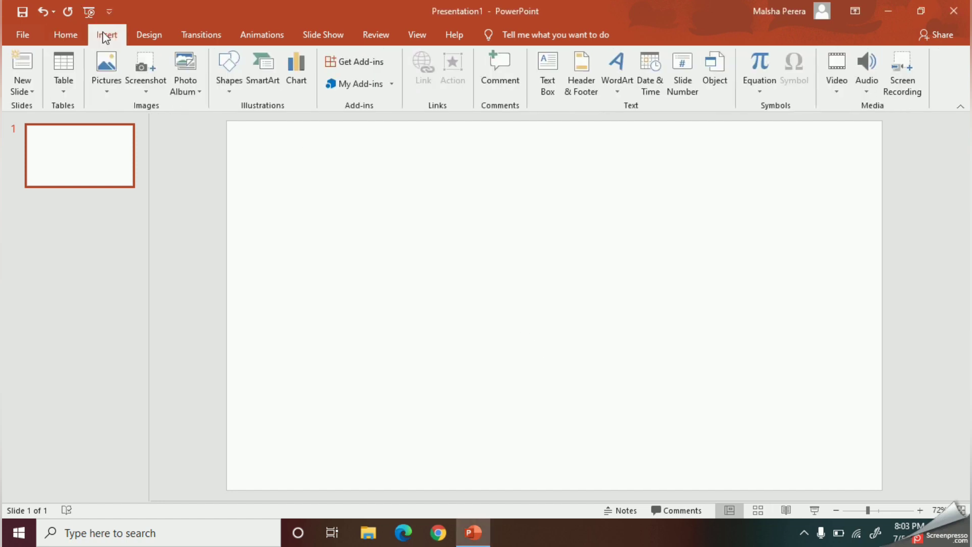
{"action": "left_click", "coordinate": [615, 91]}
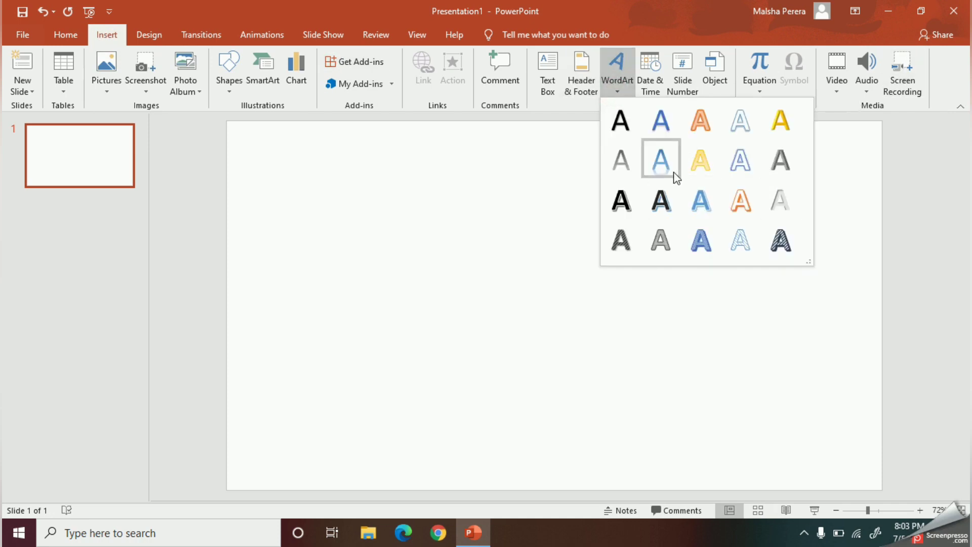
{"action": "left_click", "coordinate": [780, 129]}
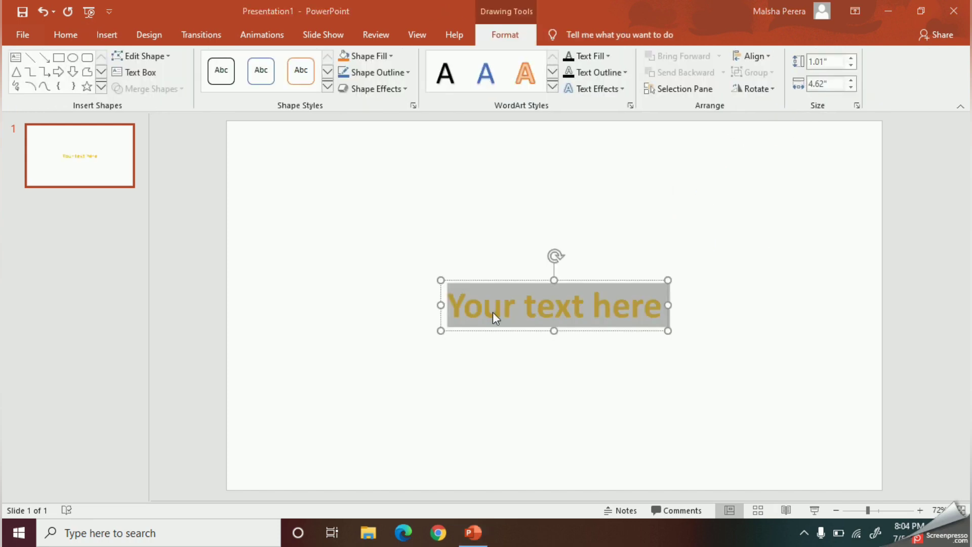
{"action": "left_click", "coordinate": [519, 307]}
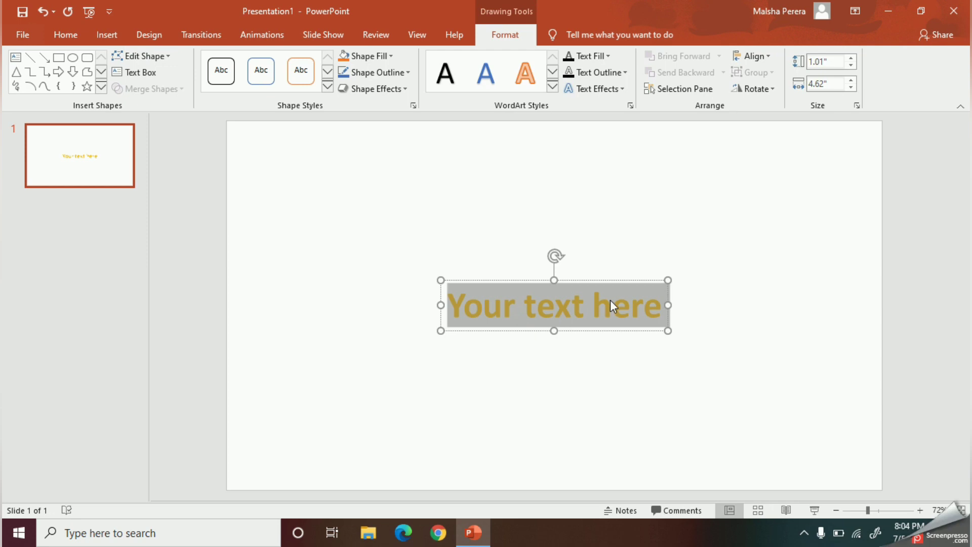
Replace the placeholder with 'My School' and move the WordArt up the slide
{"action": "key", "text": "BackSpace"}
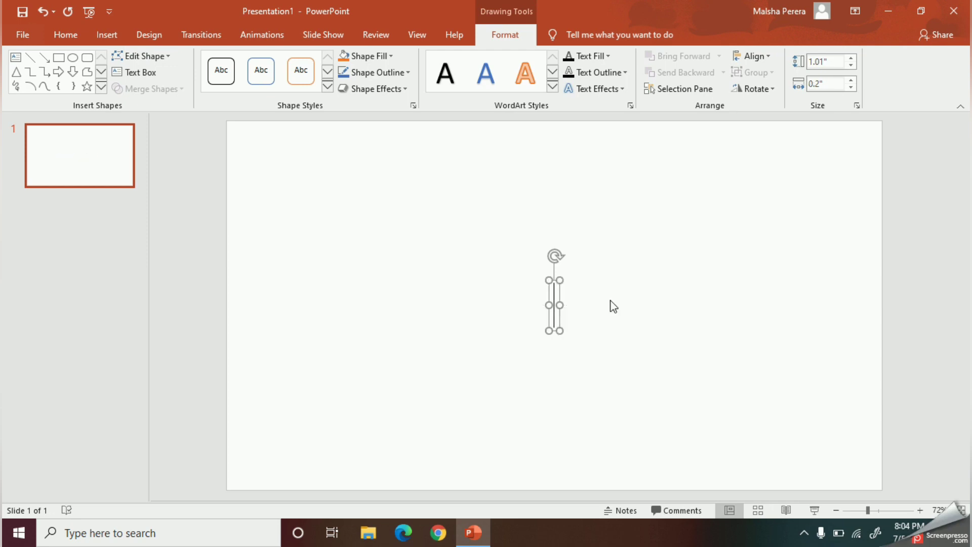
{"action": "type", "text": "My"}
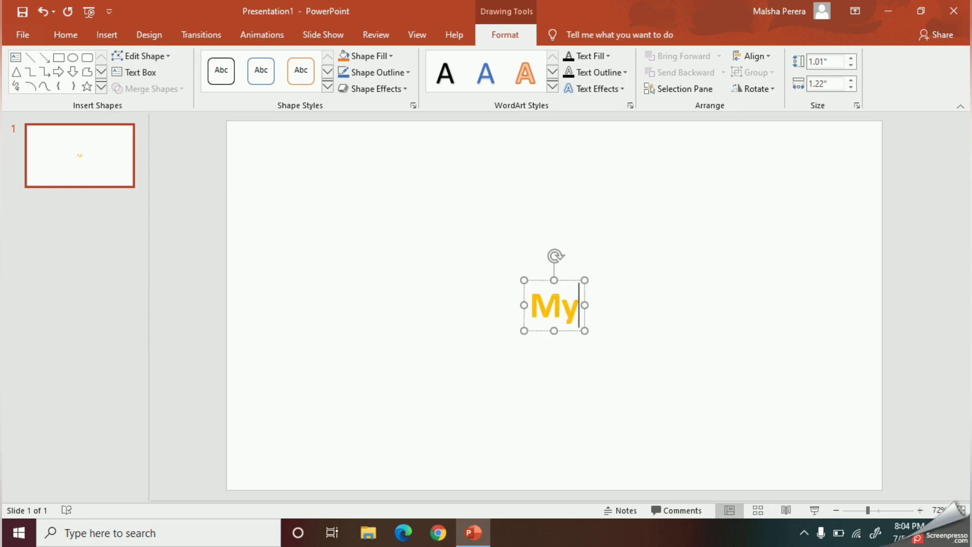
{"action": "type", "text": " Sc"}
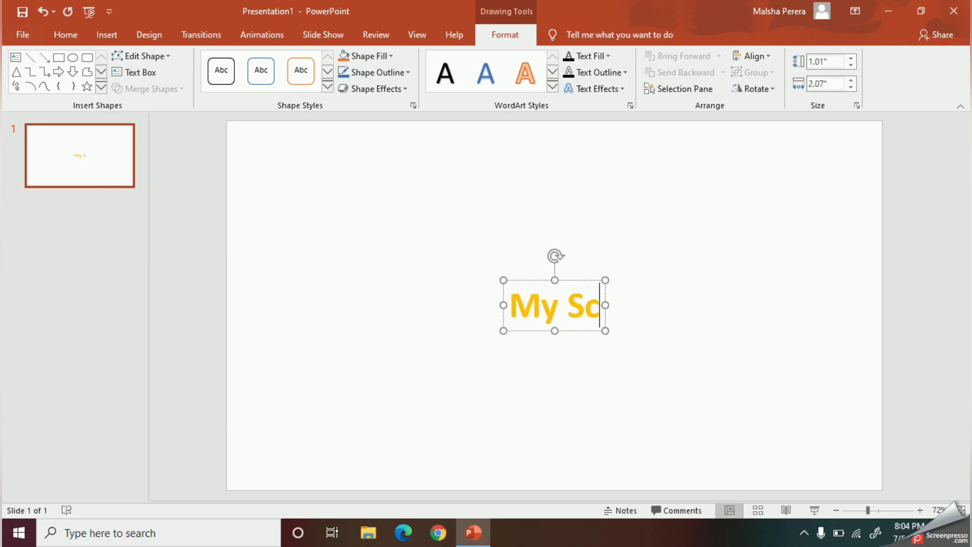
{"action": "type", "text": "hool"}
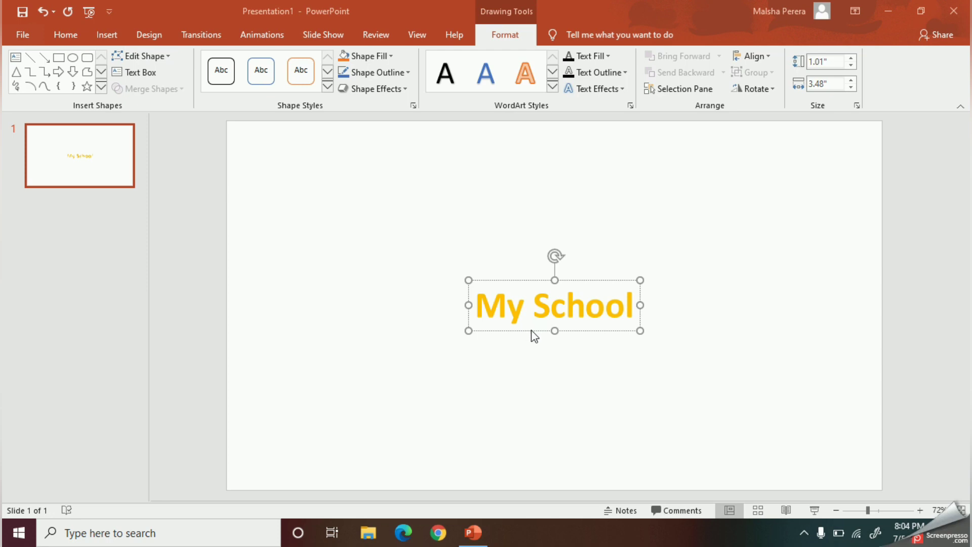
{"action": "mouse_move", "coordinate": [532, 331]}
{"action": "left_mouse_down"}
{"action": "mouse_move", "coordinate": [494, 228]}
{"action": "mouse_move", "coordinate": [234, 189]}
{"action": "left_mouse_up"}
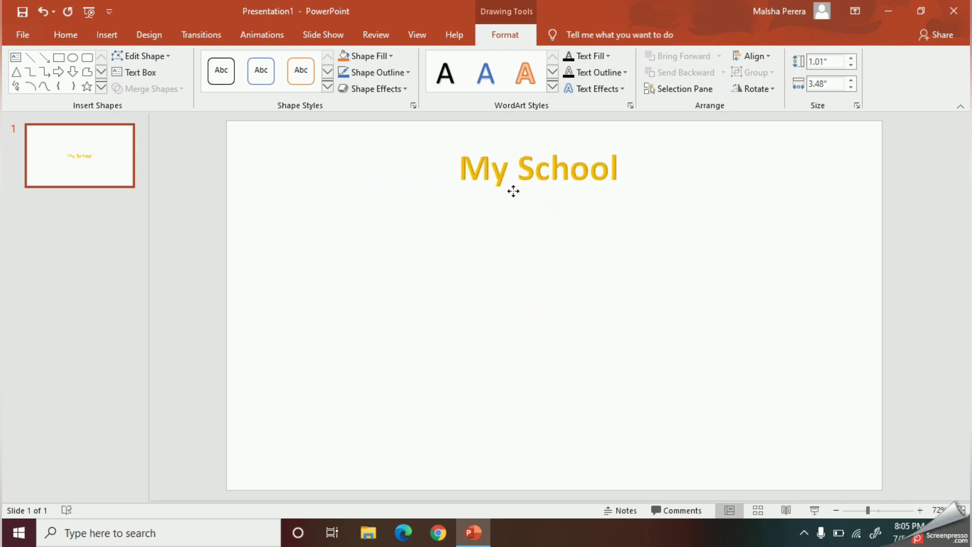
Drag the My School WordArt to the top centre of the slide
{"action": "left_click_drag", "start_coordinate": [234, 189], "coordinate": [505, 182]}
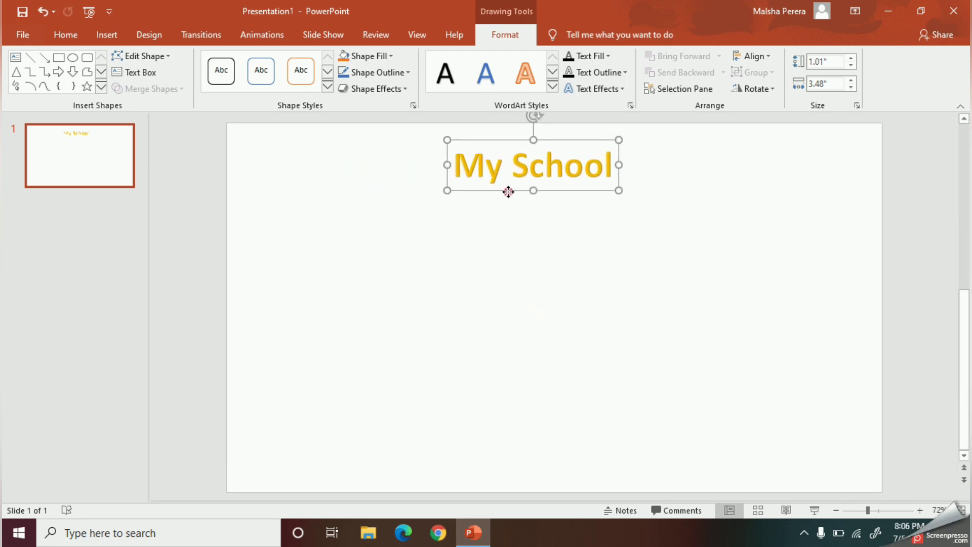
{"action": "left_click", "coordinate": [68, 36]}
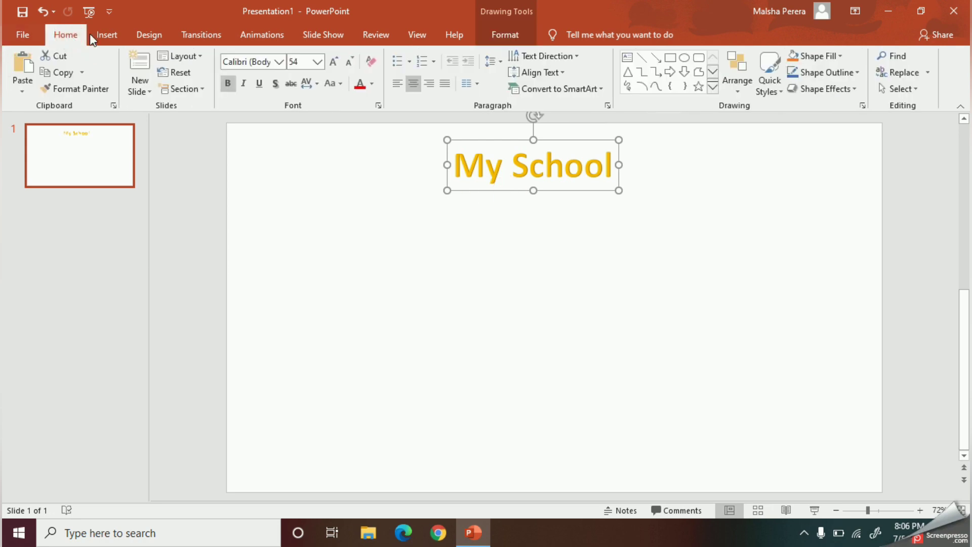
Turn off bold and make My School italic and underlined
{"action": "left_click", "coordinate": [229, 85]}
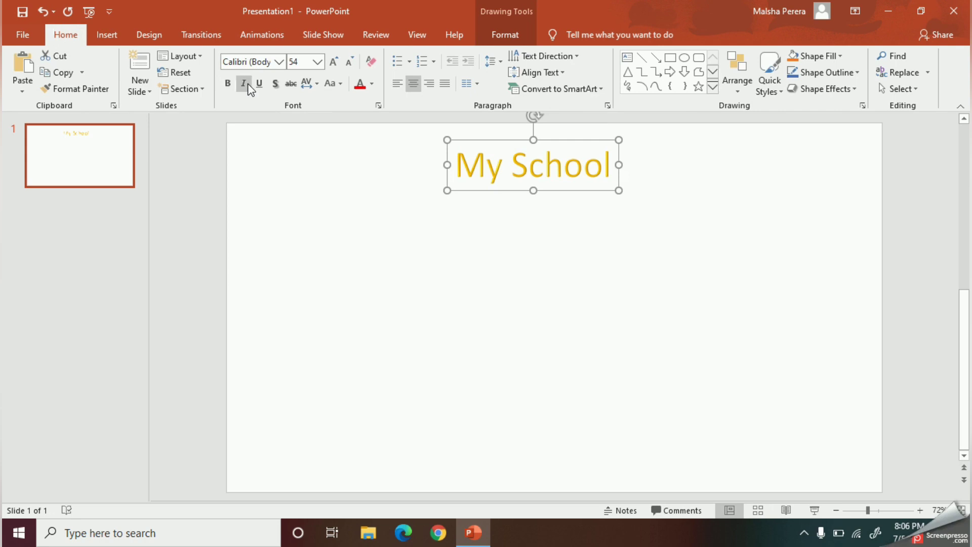
{"action": "left_click", "coordinate": [245, 84]}
{"action": "left_click", "coordinate": [246, 85]}
{"action": "left_click", "coordinate": [245, 85]}
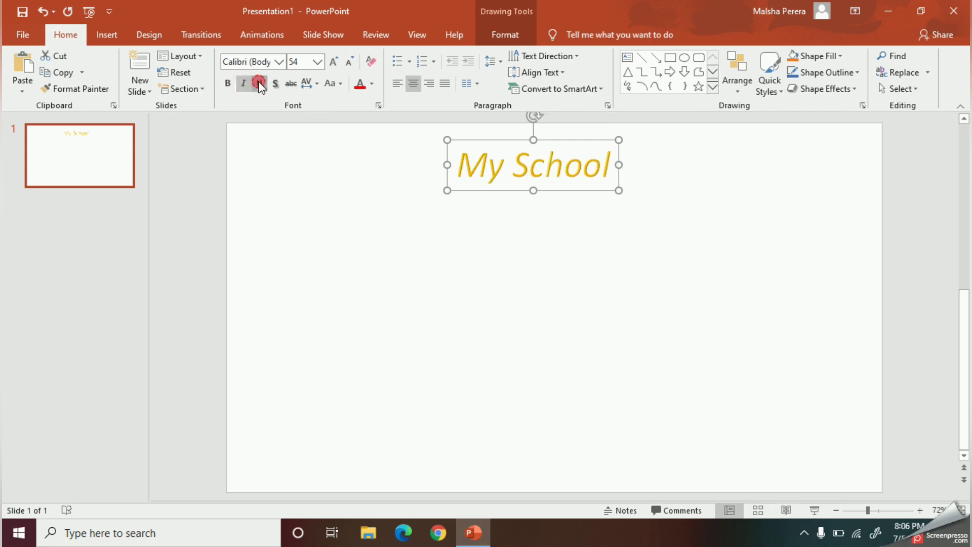
Set the heading font to Arial Black at size 80 and reselect the text
{"action": "left_click", "coordinate": [279, 62]}
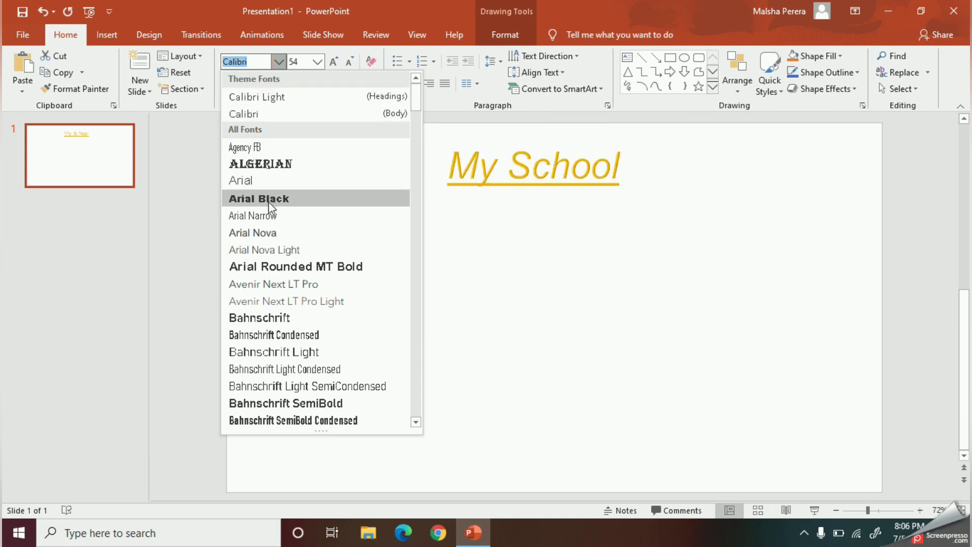
{"action": "left_click", "coordinate": [267, 200]}
{"action": "left_click", "coordinate": [321, 67]}
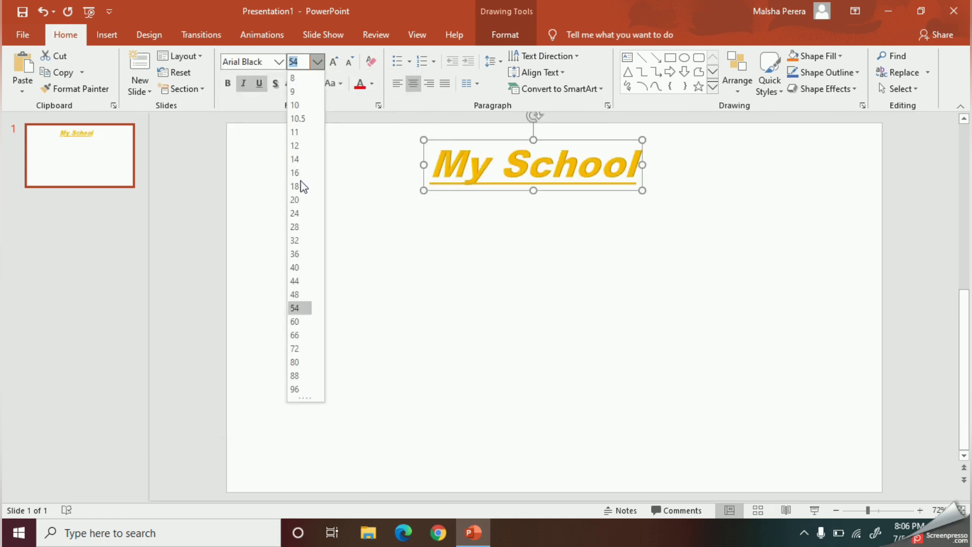
{"action": "left_click", "coordinate": [306, 362]}
{"action": "left_click", "coordinate": [601, 304]}
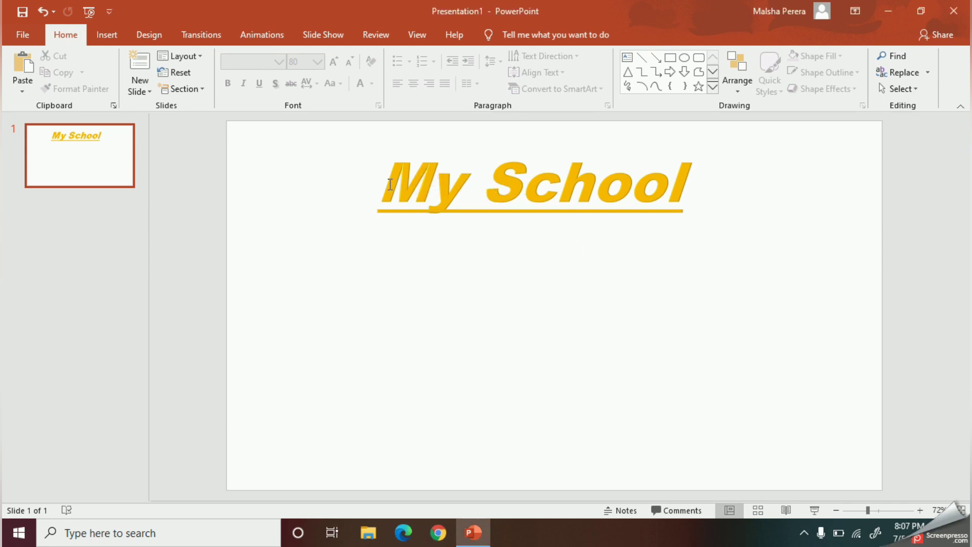
{"action": "left_click_drag", "start_coordinate": [383, 185], "coordinate": [690, 191]}
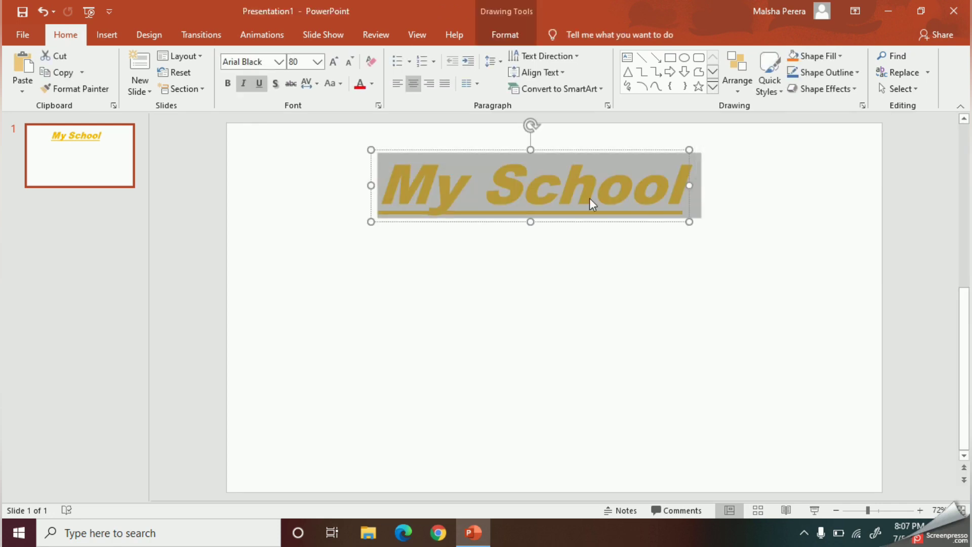
Bring up the Text Fill gradient options for the My School heading
{"action": "left_click", "coordinate": [501, 35]}
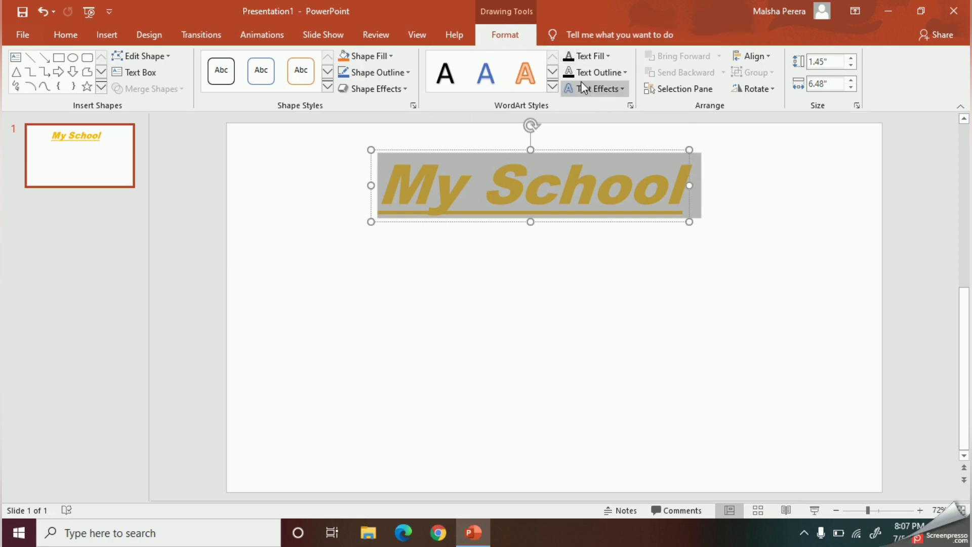
{"action": "left_click", "coordinate": [605, 58]}
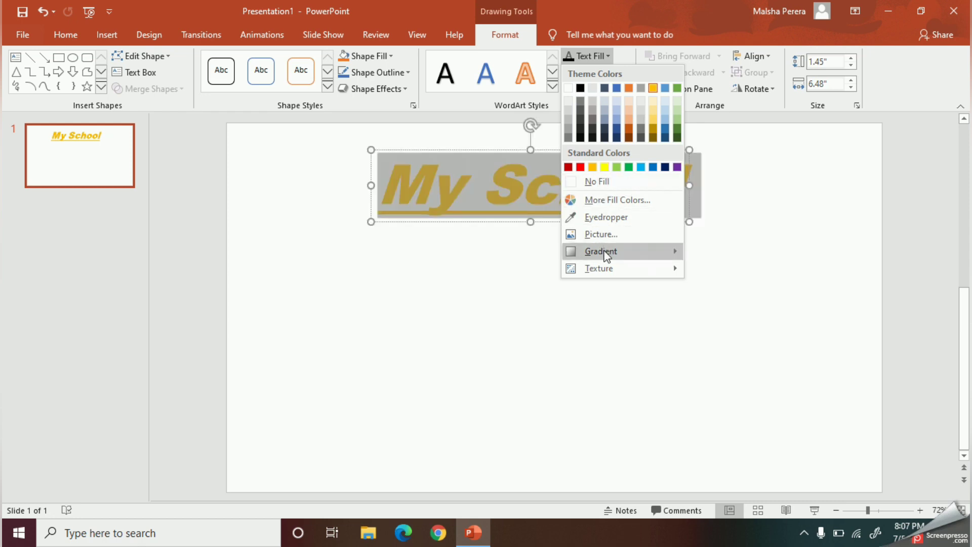
{"action": "mouse_move", "coordinate": [601, 251]}
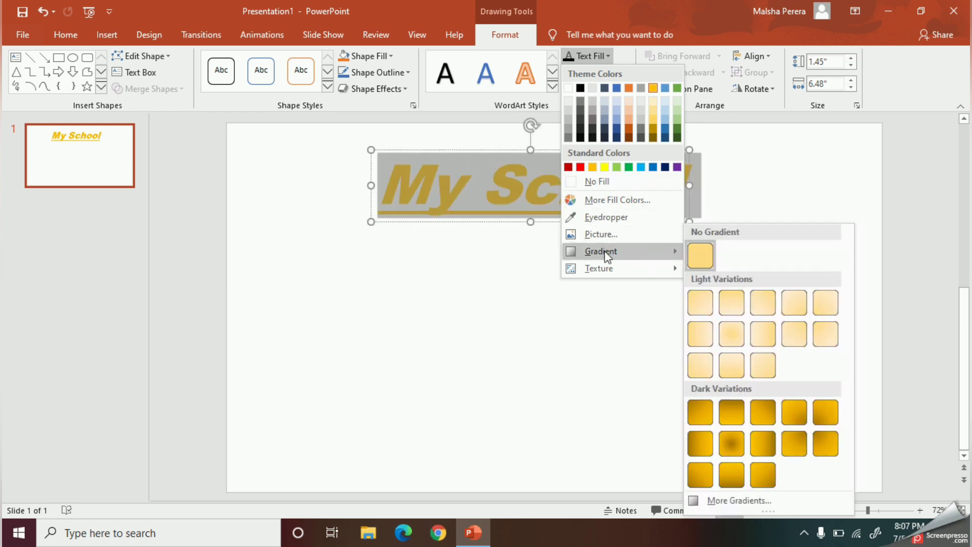
Apply a gradient fill to My School from the More Gradients settings
{"action": "left_click", "coordinate": [748, 500]}
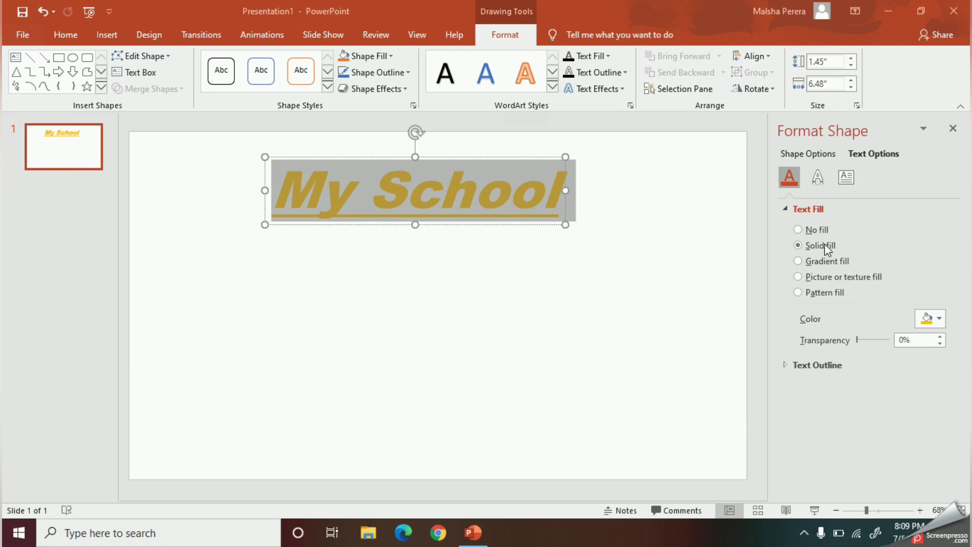
{"action": "left_click", "coordinate": [798, 261]}
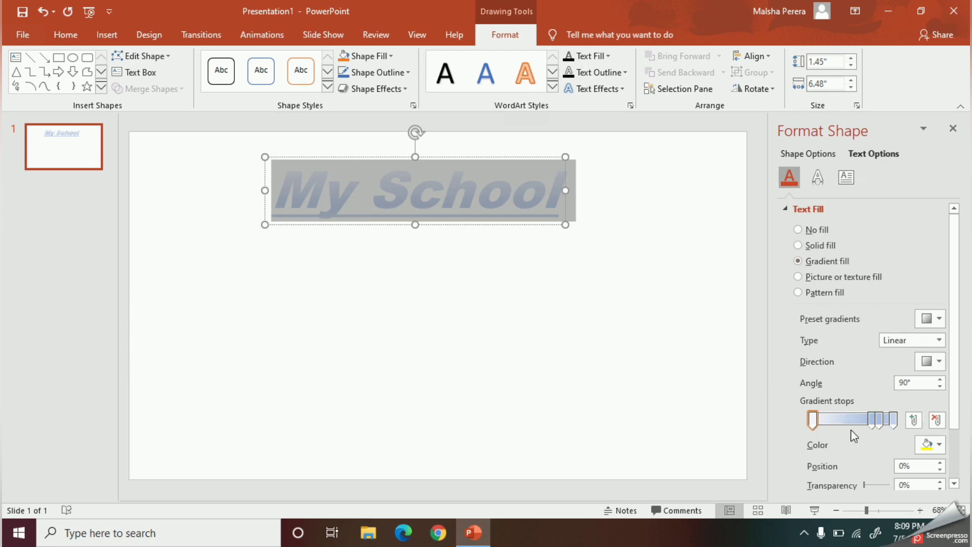
Reduce the gradient to three stops and reposition the middle stop
{"action": "left_click", "coordinate": [871, 421]}
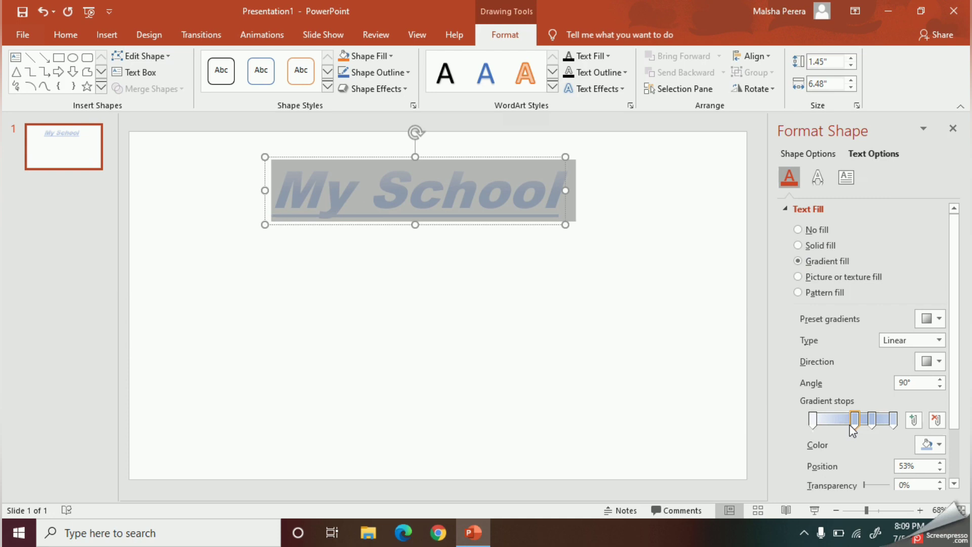
{"action": "left_click", "coordinate": [852, 429]}
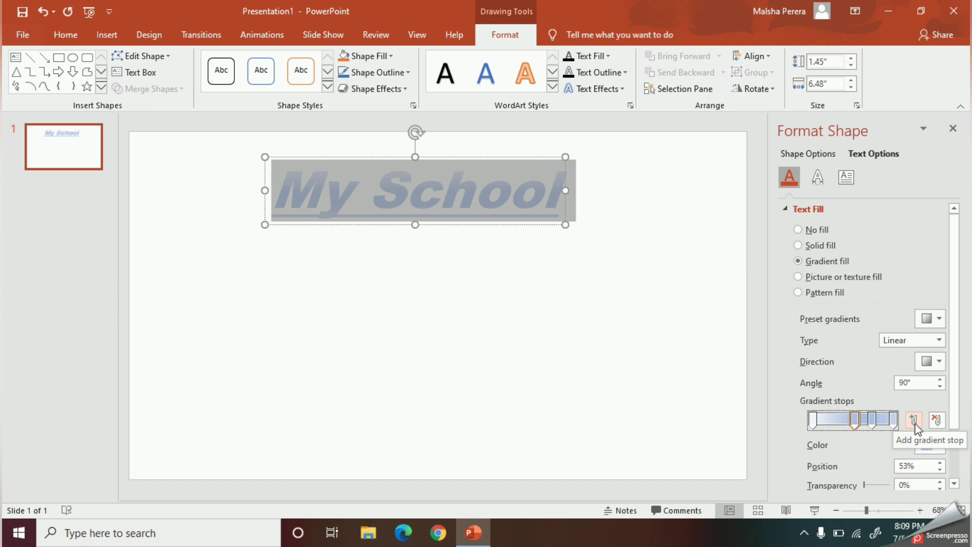
{"action": "left_click", "coordinate": [915, 427]}
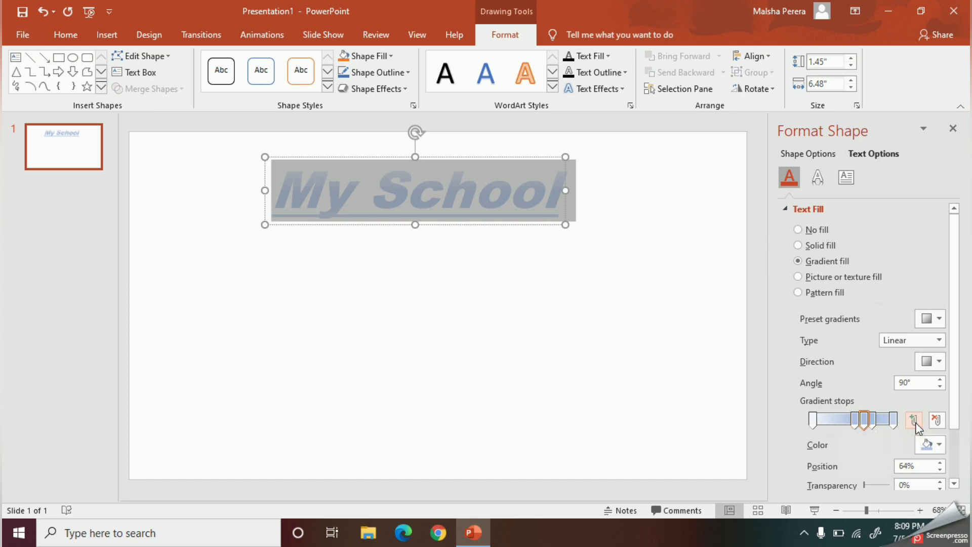
{"action": "left_click_drag", "start_coordinate": [854, 423], "coordinate": [834, 426]}
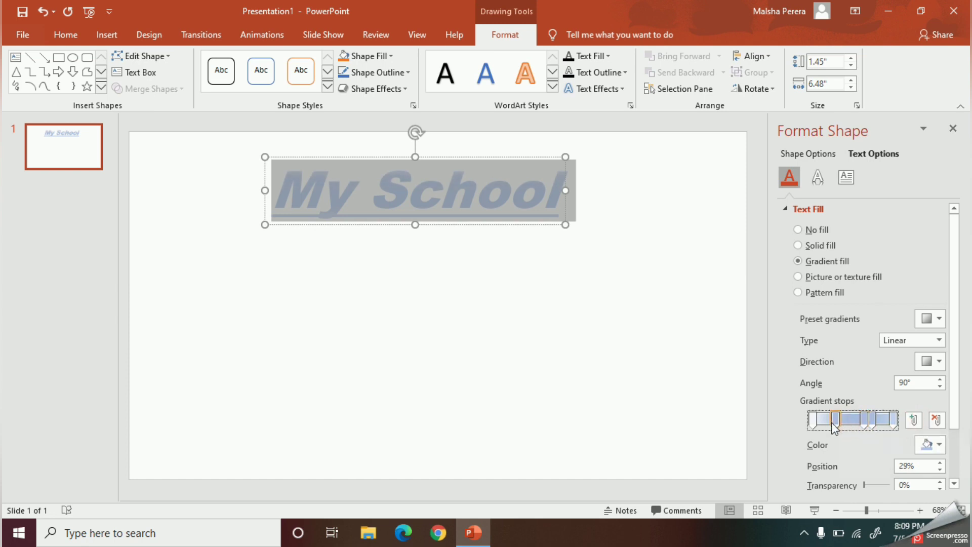
{"action": "left_click_drag", "start_coordinate": [866, 423], "coordinate": [846, 422]}
{"action": "left_click", "coordinate": [935, 421]}
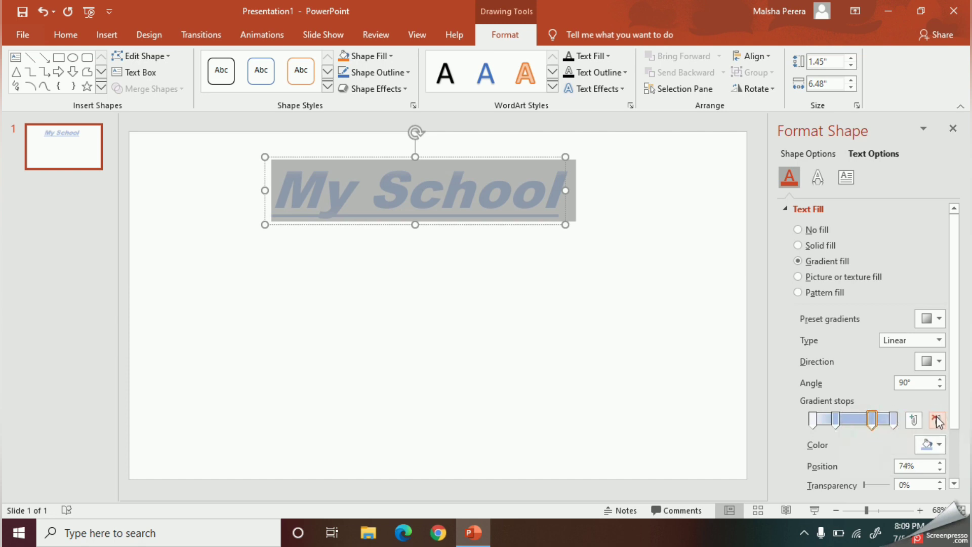
{"action": "left_click", "coordinate": [937, 420]}
{"action": "mouse_move", "coordinate": [836, 424]}
{"action": "left_mouse_down"}
{"action": "mouse_move", "coordinate": [858, 424]}
{"action": "mouse_move", "coordinate": [819, 423]}
{"action": "mouse_move", "coordinate": [852, 425]}
{"action": "left_mouse_up"}
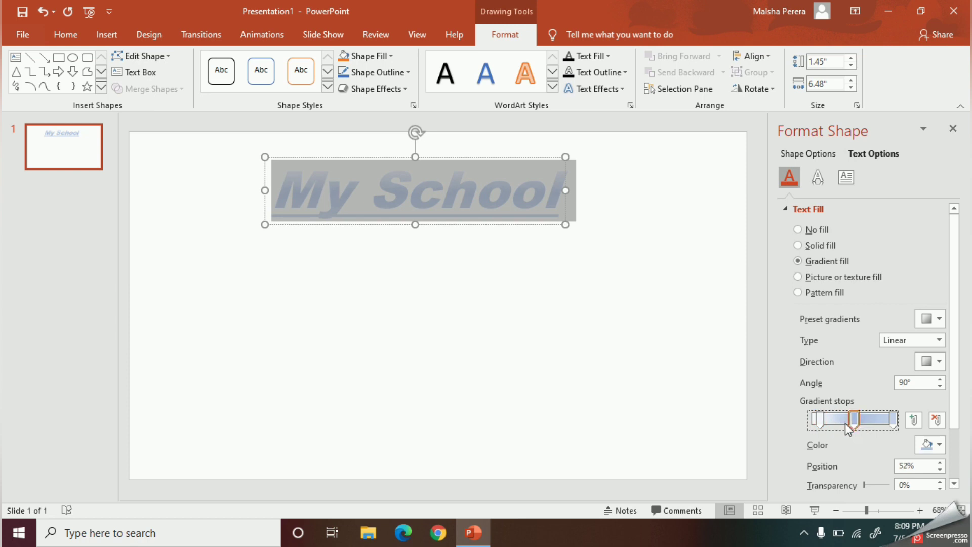
Colour the three gradient stops yellow, purple and blue
{"action": "left_click", "coordinate": [819, 420]}
{"action": "left_click", "coordinate": [939, 445]}
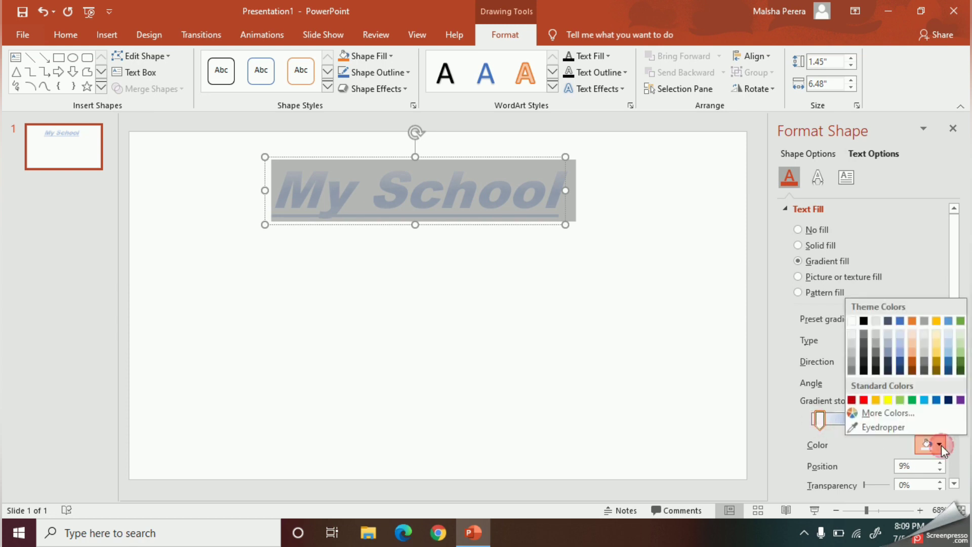
{"action": "left_click", "coordinate": [885, 399]}
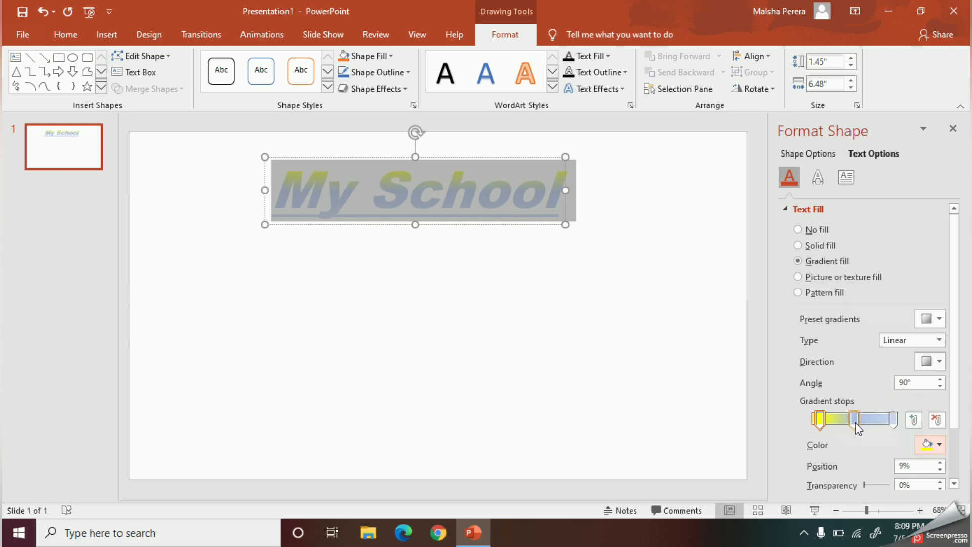
{"action": "left_click", "coordinate": [853, 419]}
{"action": "left_click", "coordinate": [939, 444]}
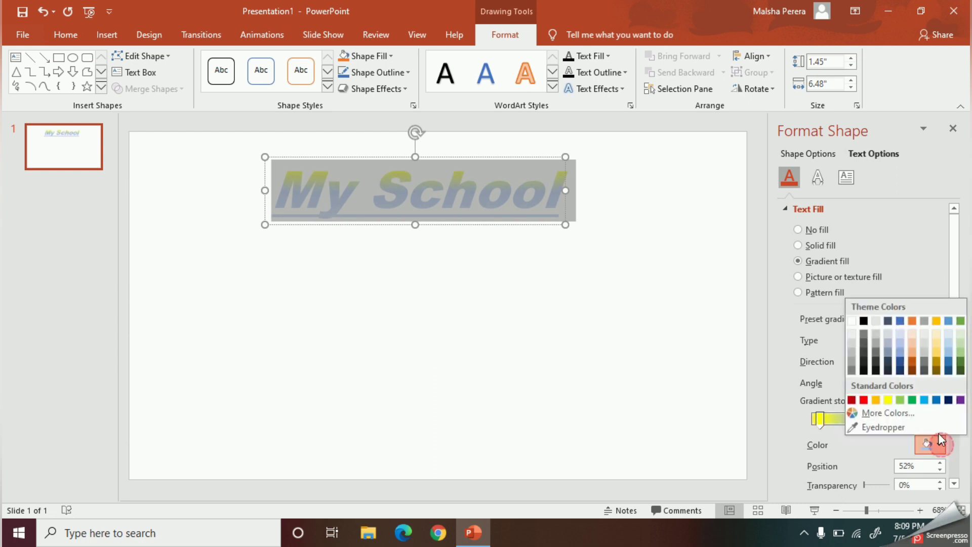
{"action": "left_click", "coordinate": [959, 400]}
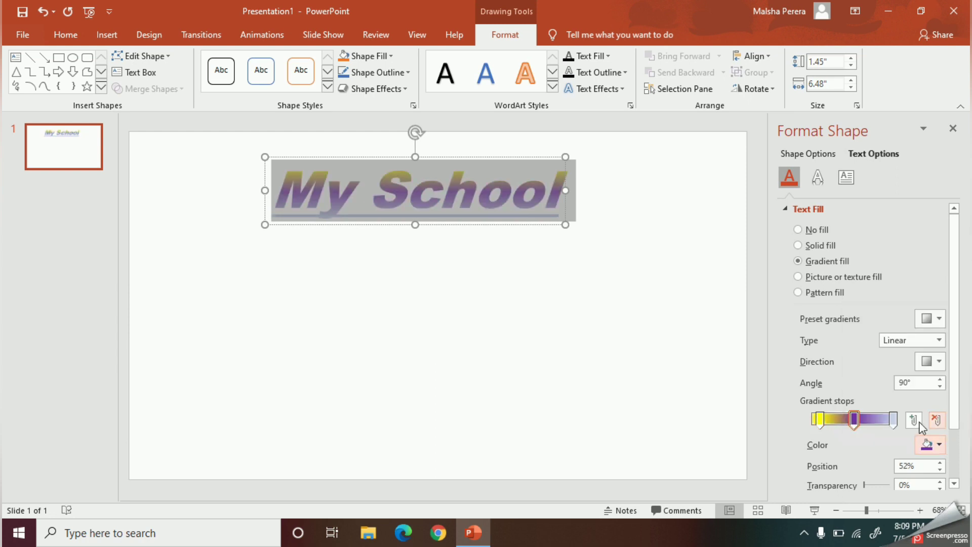
{"action": "left_click", "coordinate": [893, 420]}
{"action": "left_click", "coordinate": [940, 445]}
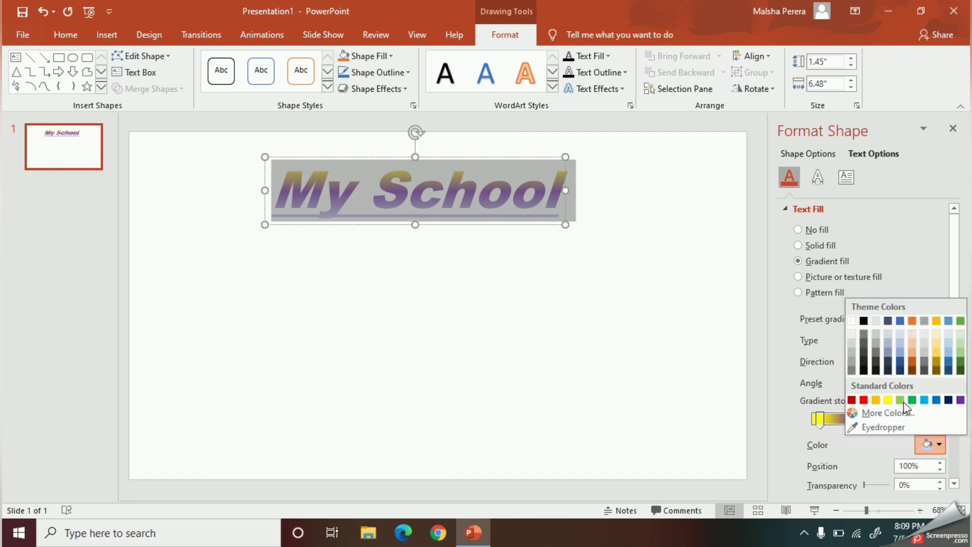
{"action": "left_click", "coordinate": [924, 401]}
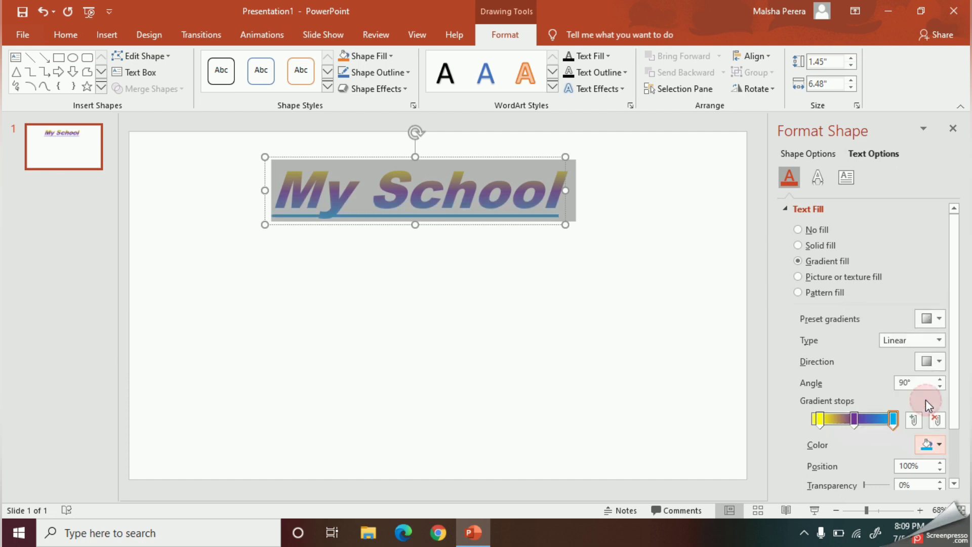
Apply the diagonal 135° direction preset to the gradient
{"action": "left_click", "coordinate": [861, 420]}
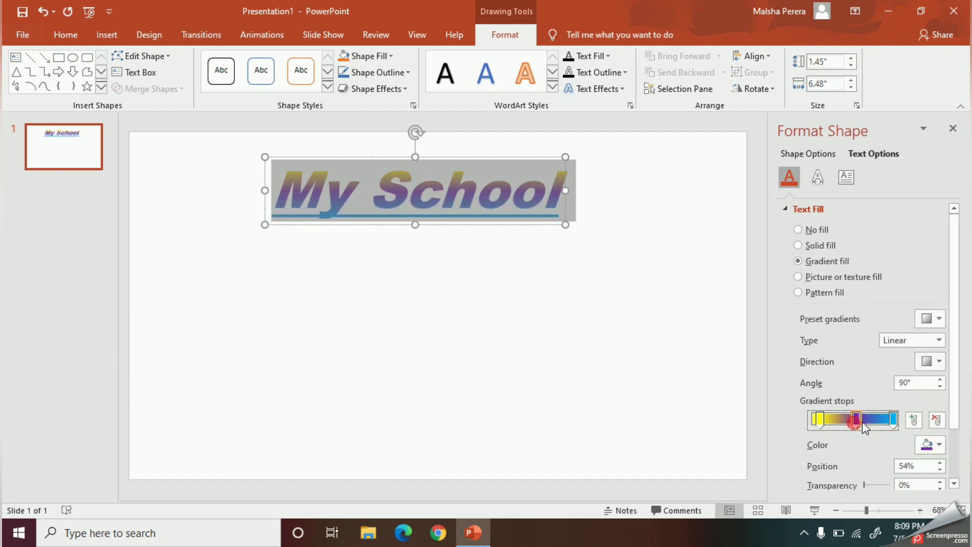
{"action": "left_click", "coordinate": [938, 362]}
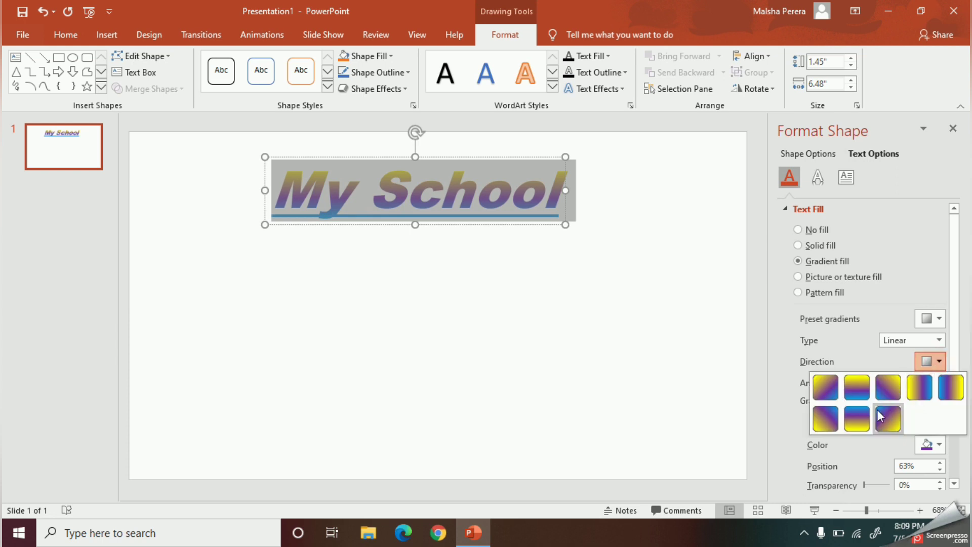
{"action": "left_click", "coordinate": [858, 386]}
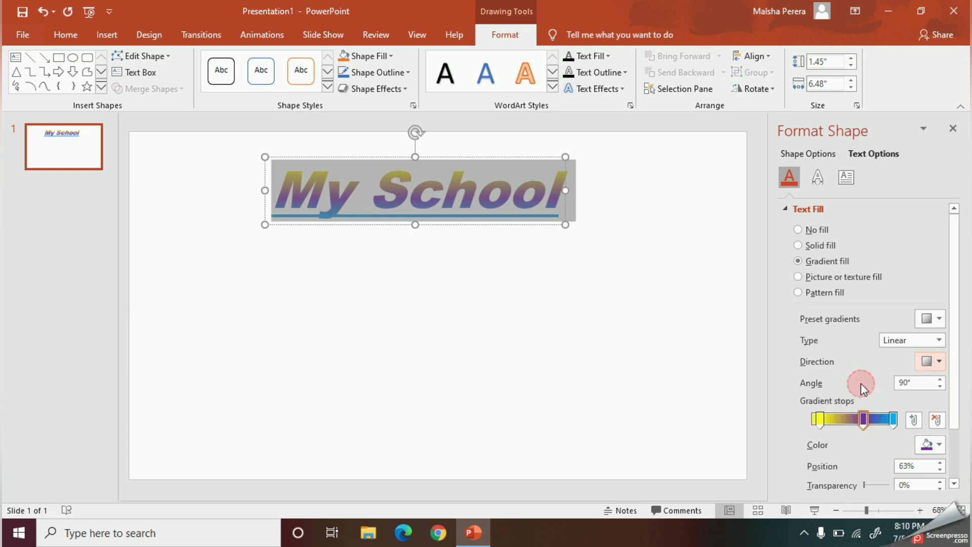
{"action": "left_click", "coordinate": [942, 363]}
{"action": "left_click", "coordinate": [887, 391]}
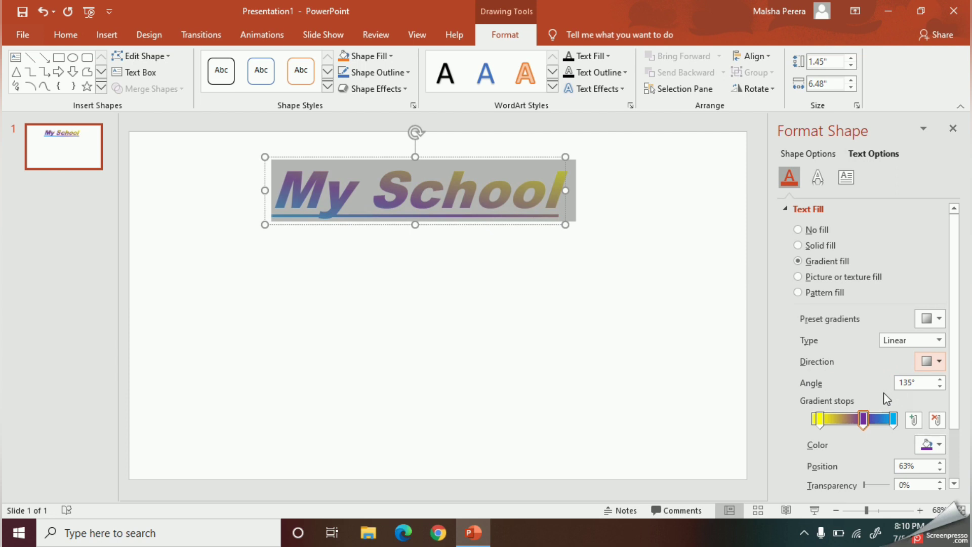
{"action": "left_click", "coordinate": [493, 304]}
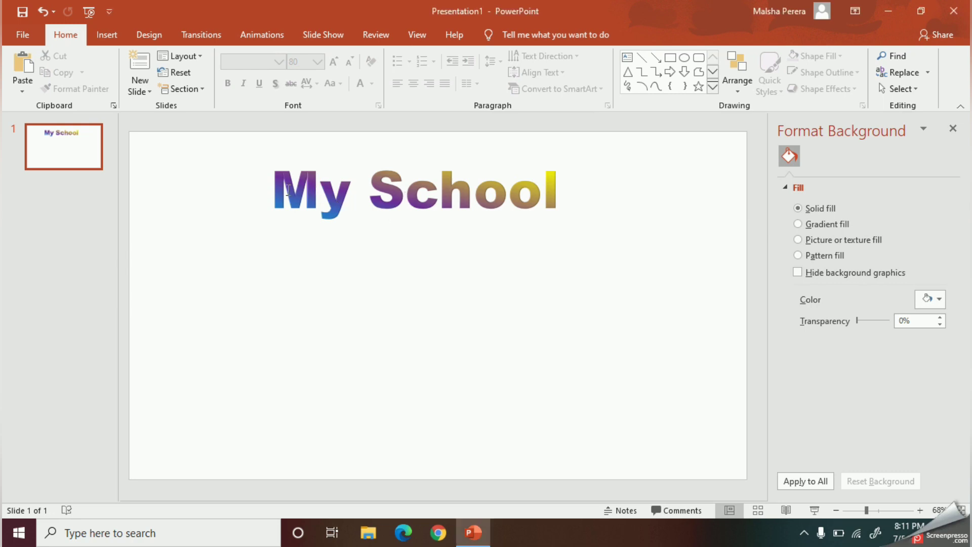
Give the My School letters a Black, Text 1 outline and zoom in to check
{"action": "left_click", "coordinate": [275, 189]}
{"action": "left_click_drag", "start_coordinate": [275, 189], "coordinate": [558, 202]}
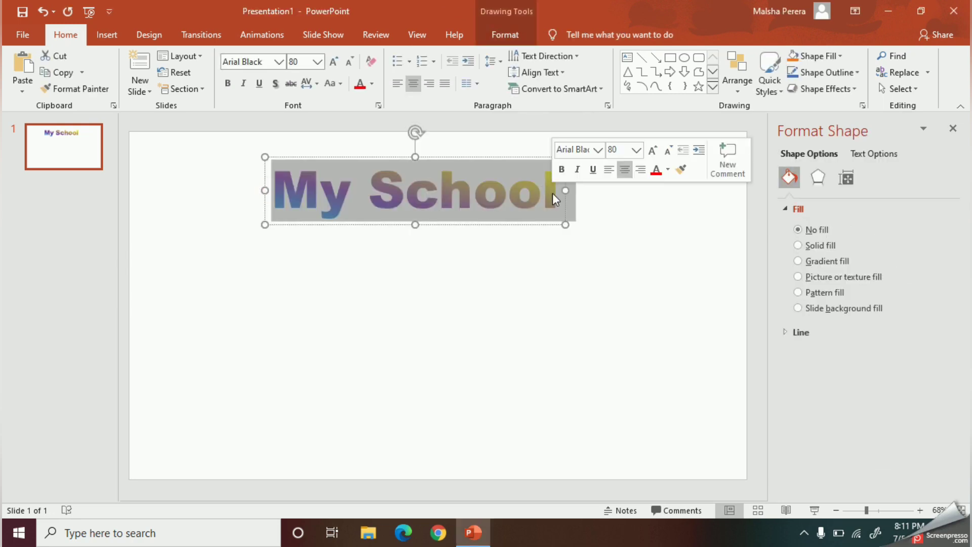
{"action": "left_click", "coordinate": [507, 35]}
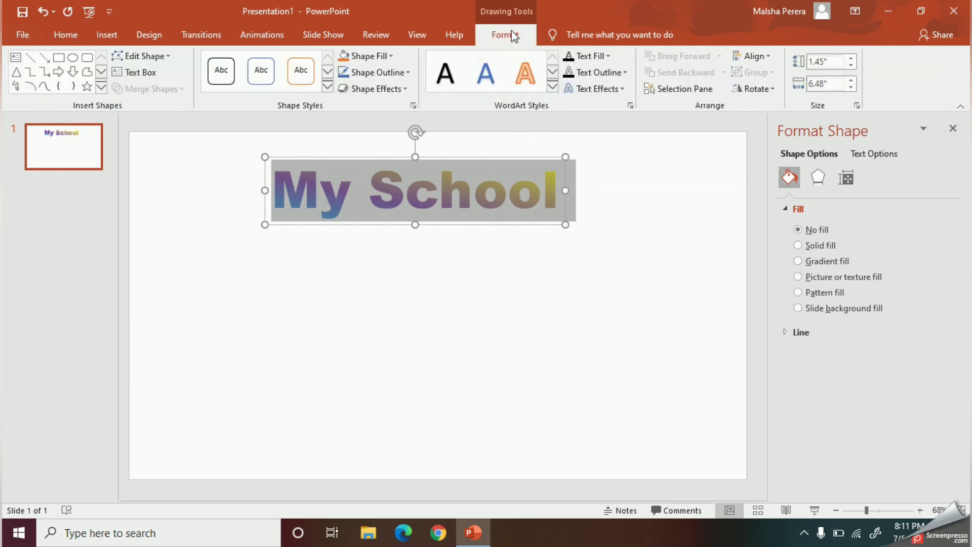
{"action": "left_click", "coordinate": [601, 73]}
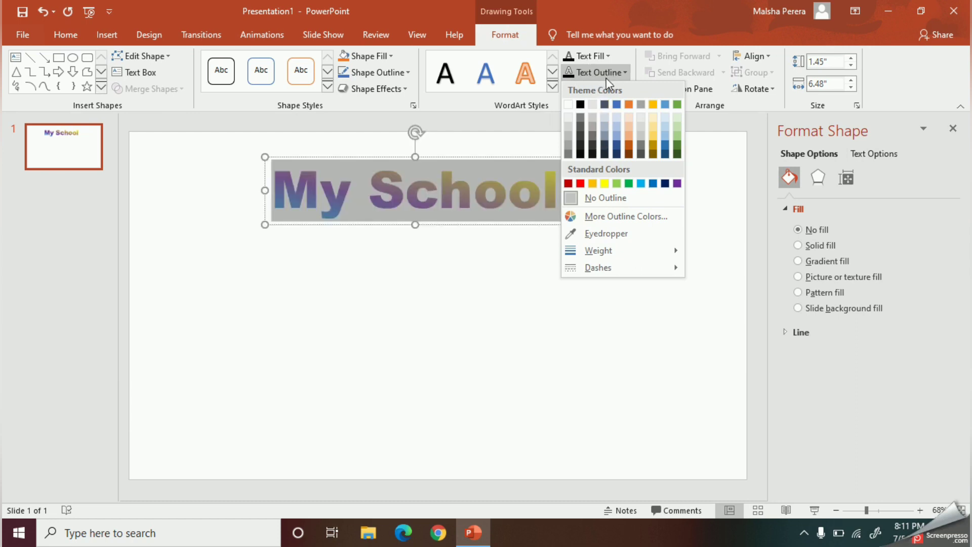
{"action": "left_click", "coordinate": [582, 111]}
{"action": "left_click", "coordinate": [601, 216]}
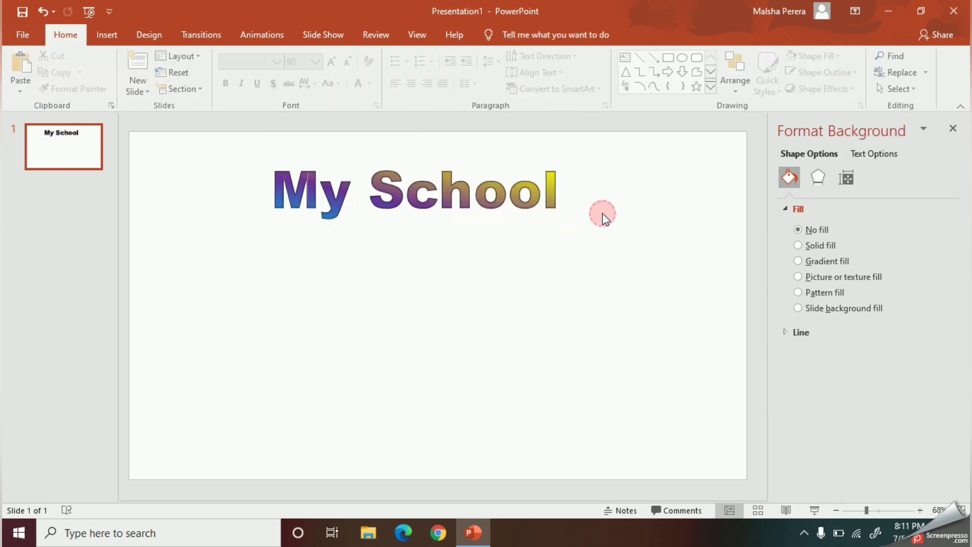
{"action": "left_click", "coordinate": [920, 510]}
{"action": "left_click", "coordinate": [920, 510]}
{"action": "left_click", "coordinate": [920, 510]}
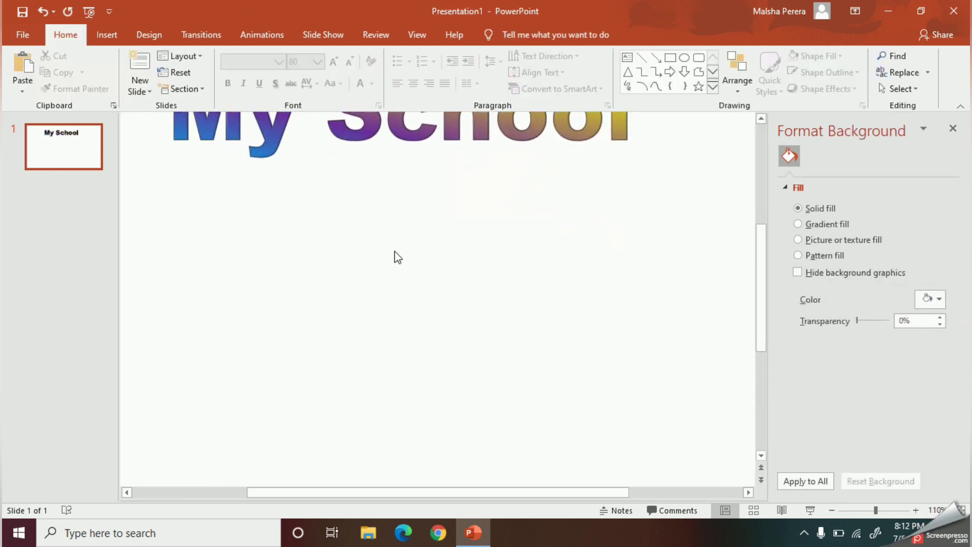
{"action": "scroll", "coordinate": [392, 227], "scroll_direction": "up", "scroll_amount": 1}
{"action": "scroll", "coordinate": [334, 166], "scroll_direction": "down", "scroll_amount": 2, "text": "ctrl"}
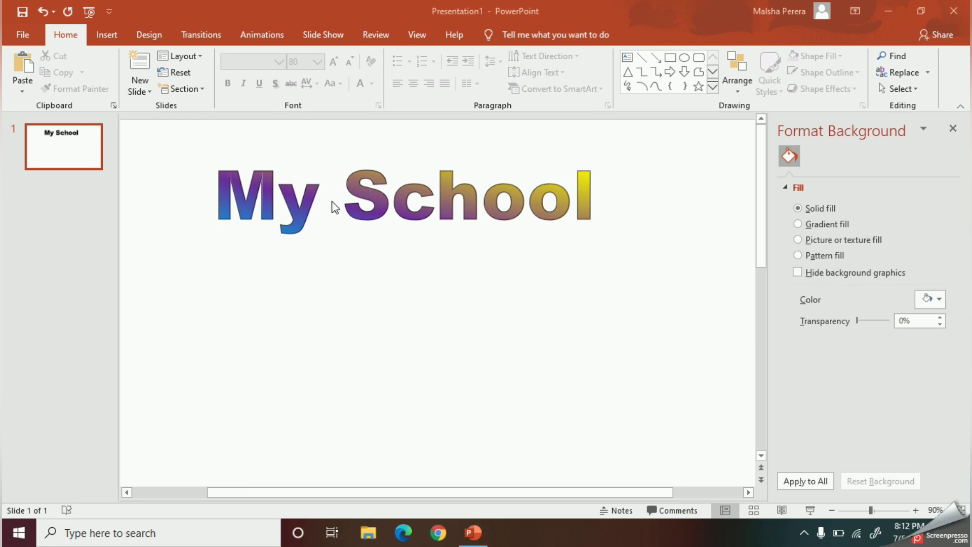
{"action": "left_click", "coordinate": [340, 219]}
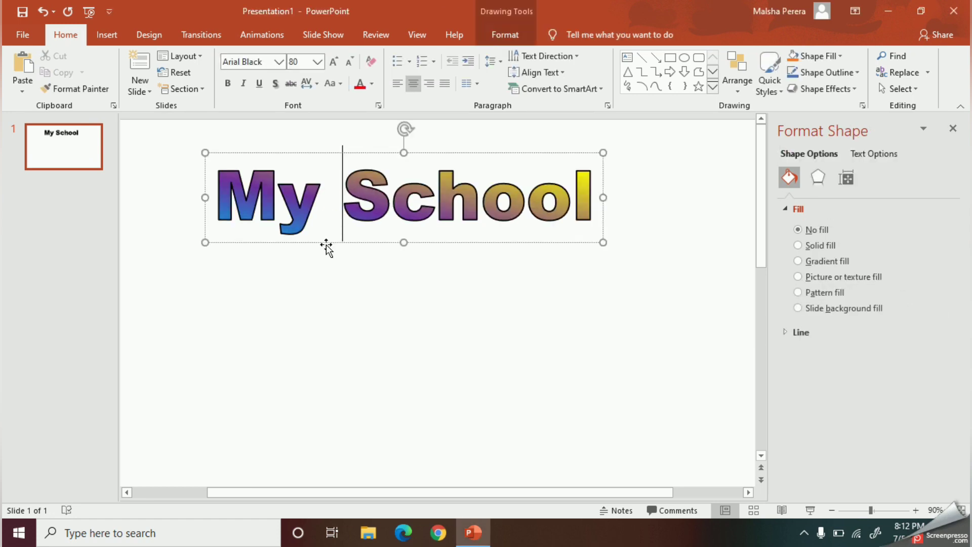
Add the first Reflection Variation beneath the My School heading
{"action": "left_click", "coordinate": [327, 242]}
{"action": "left_click", "coordinate": [505, 35]}
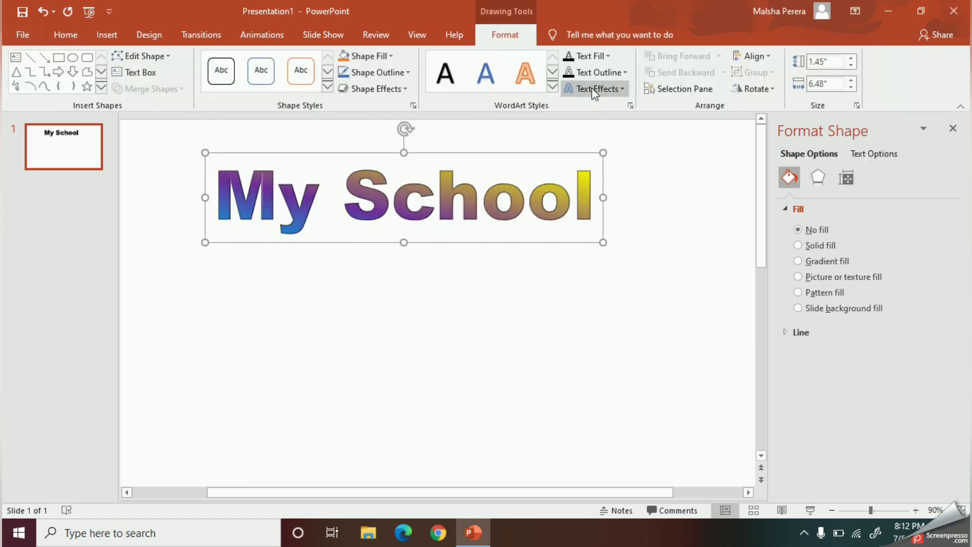
{"action": "left_click", "coordinate": [623, 92]}
{"action": "left_click", "coordinate": [623, 93]}
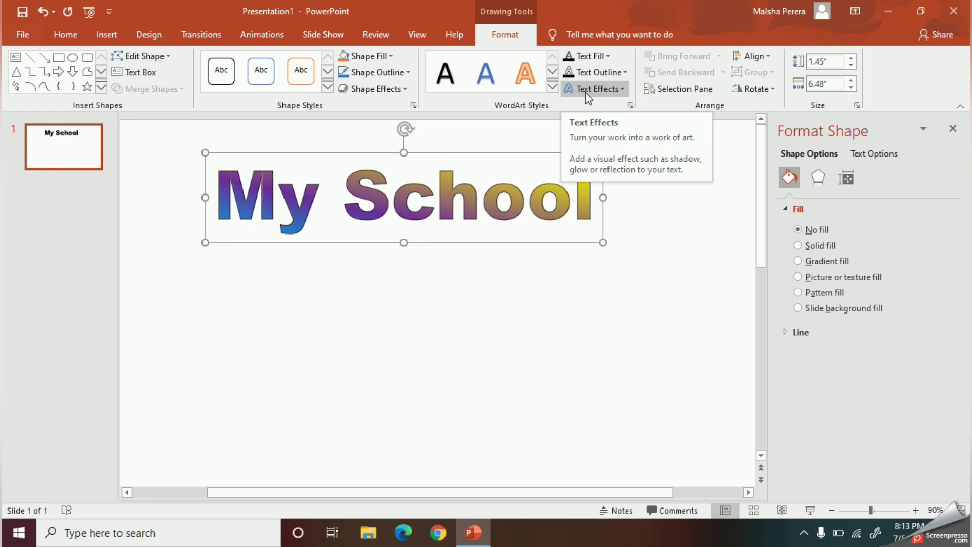
{"action": "left_click", "coordinate": [624, 88]}
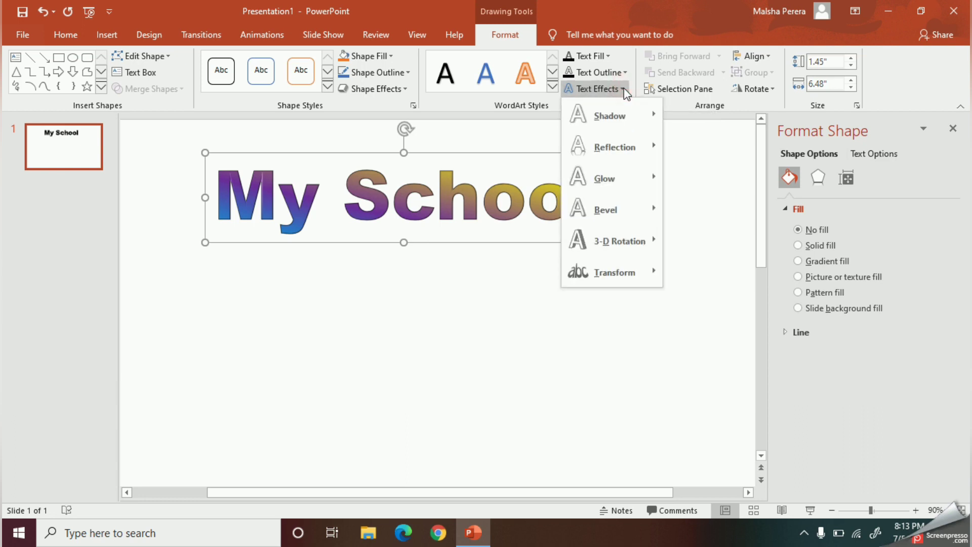
{"action": "mouse_move", "coordinate": [611, 146]}
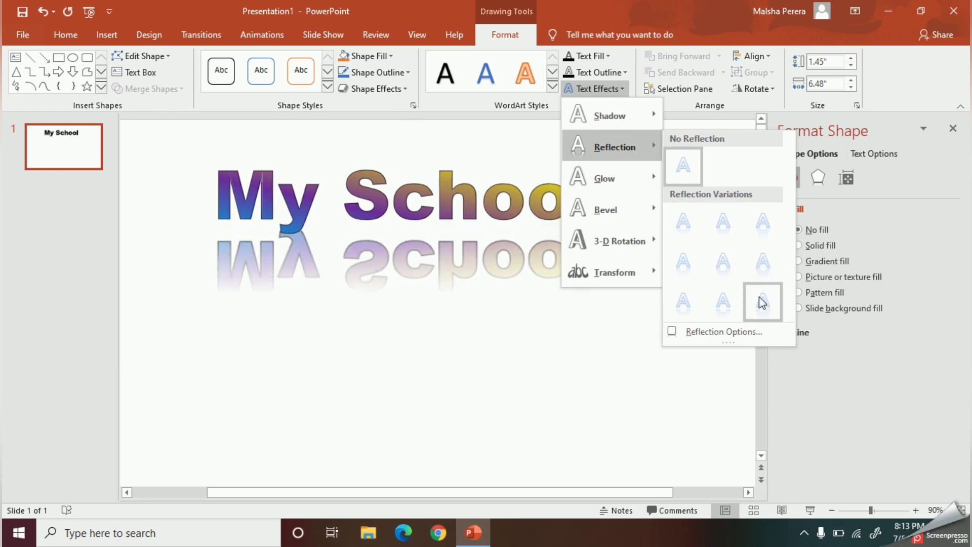
{"action": "left_click", "coordinate": [682, 221]}
{"action": "left_click", "coordinate": [597, 89]}
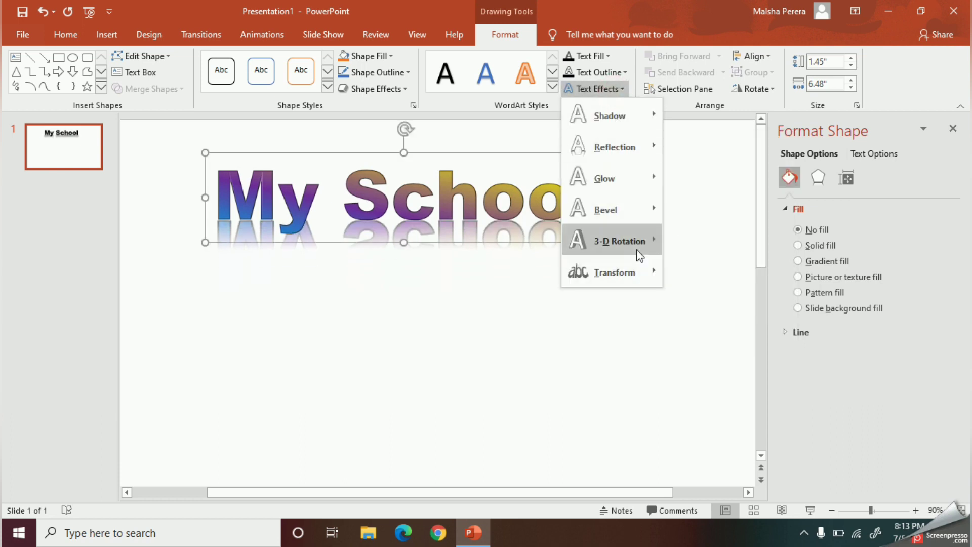
{"action": "mouse_move", "coordinate": [616, 241]}
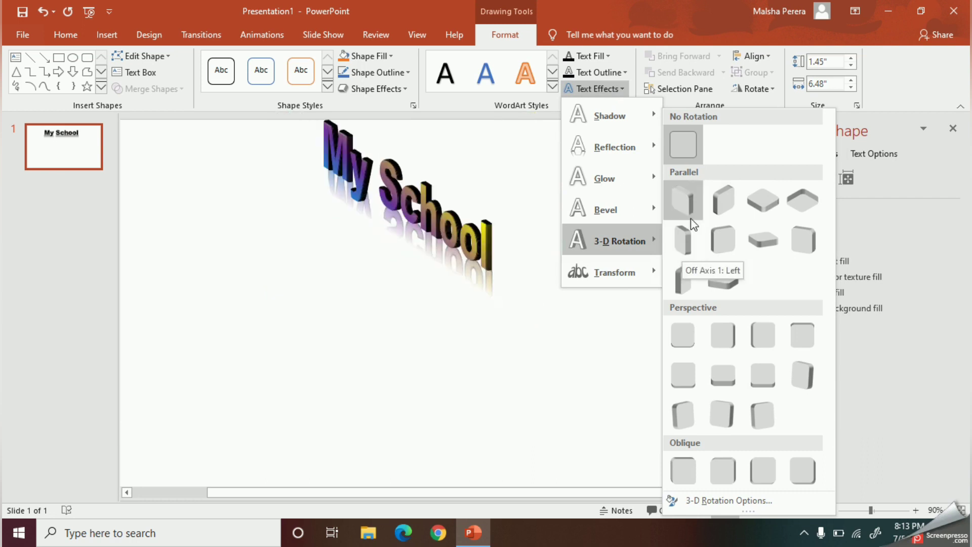
Apply a Parallel 3-D rotation, an Outer shadow and an orange glow to the heading
{"action": "left_click", "coordinate": [714, 243]}
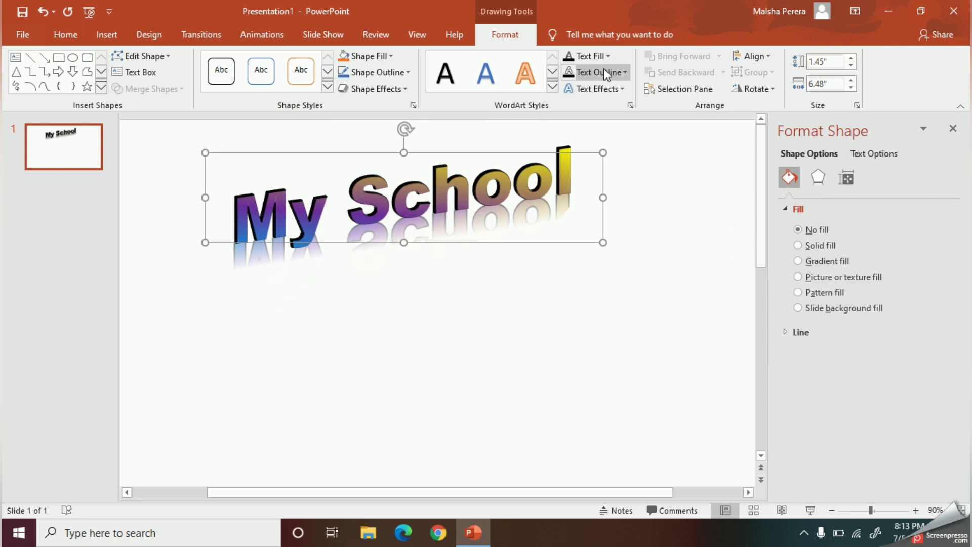
{"action": "left_click", "coordinate": [600, 89]}
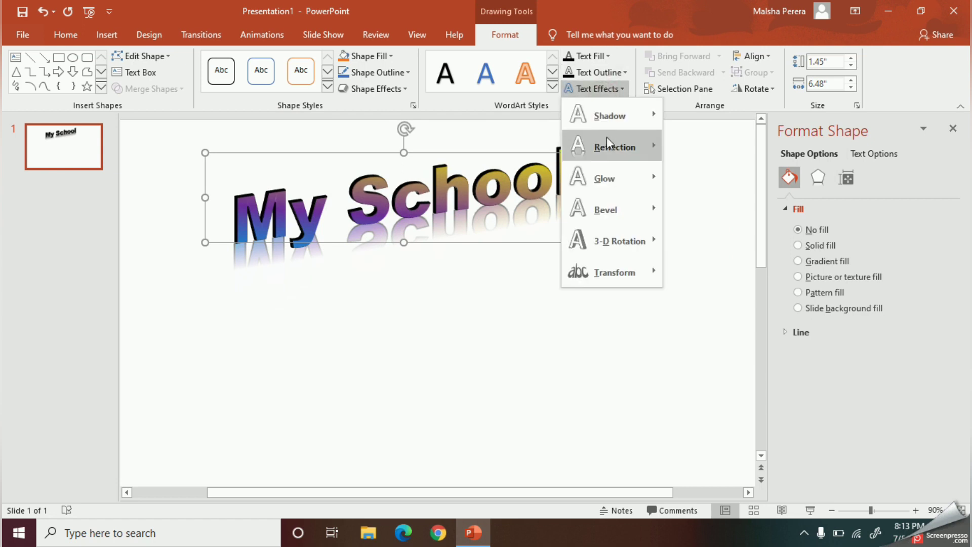
{"action": "mouse_move", "coordinate": [609, 115]}
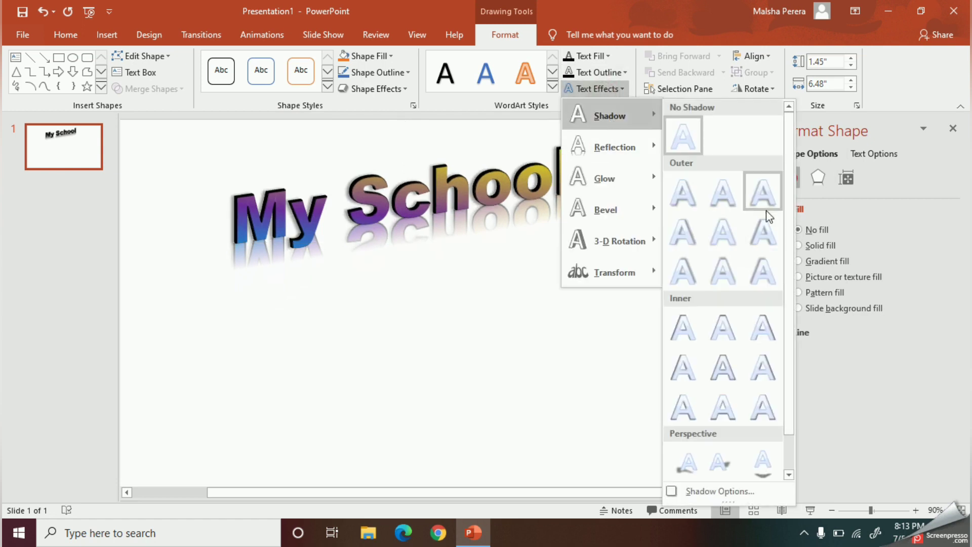
{"action": "left_click", "coordinate": [763, 199]}
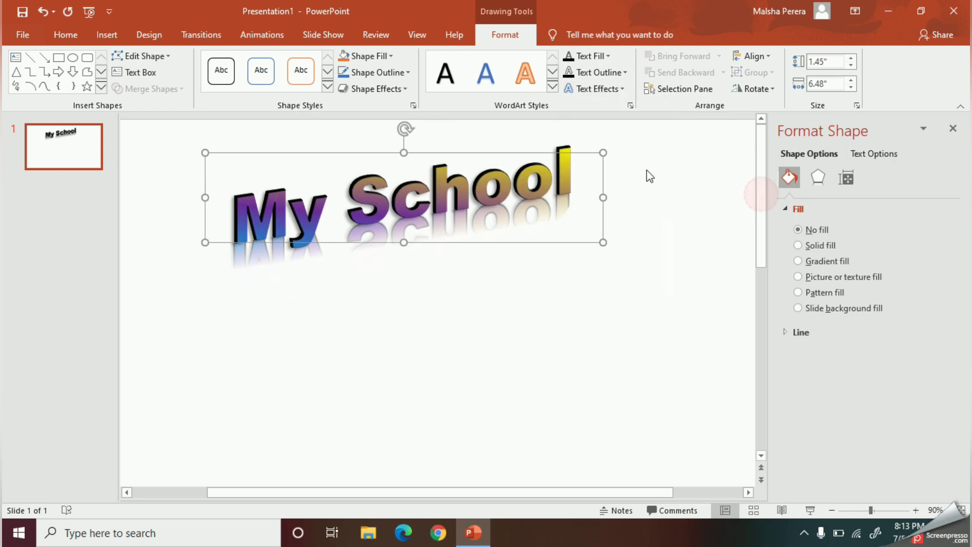
{"action": "left_click", "coordinate": [596, 89]}
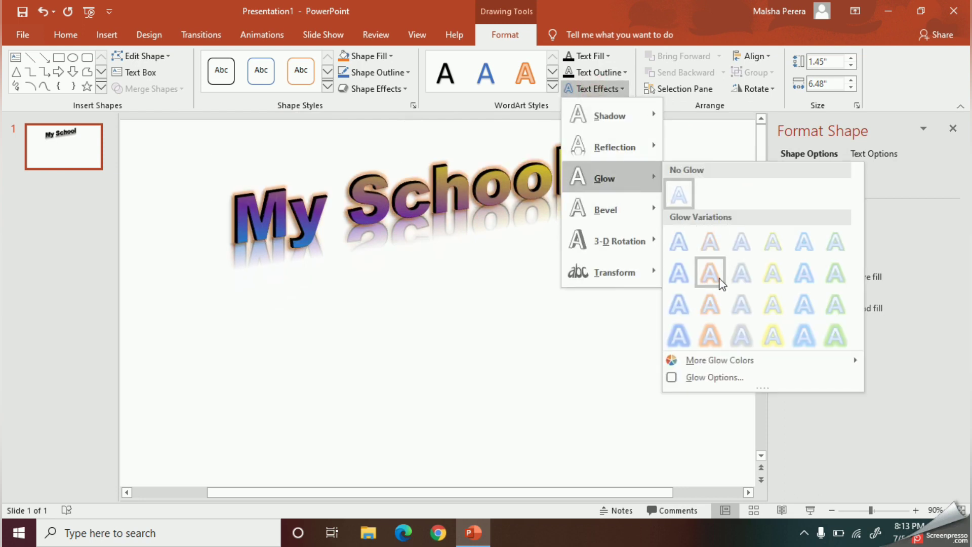
{"action": "left_click", "coordinate": [713, 275]}
{"action": "left_click", "coordinate": [596, 89]}
{"action": "mouse_move", "coordinate": [611, 272]}
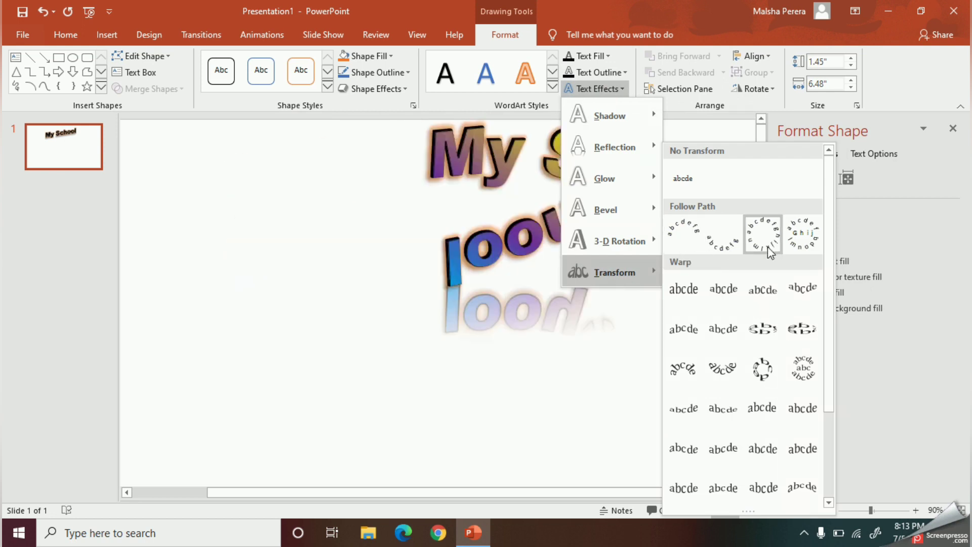
Apply a Warp transform preset to 'My School', then stretch its box taller and wider
{"action": "left_click", "coordinate": [735, 459]}
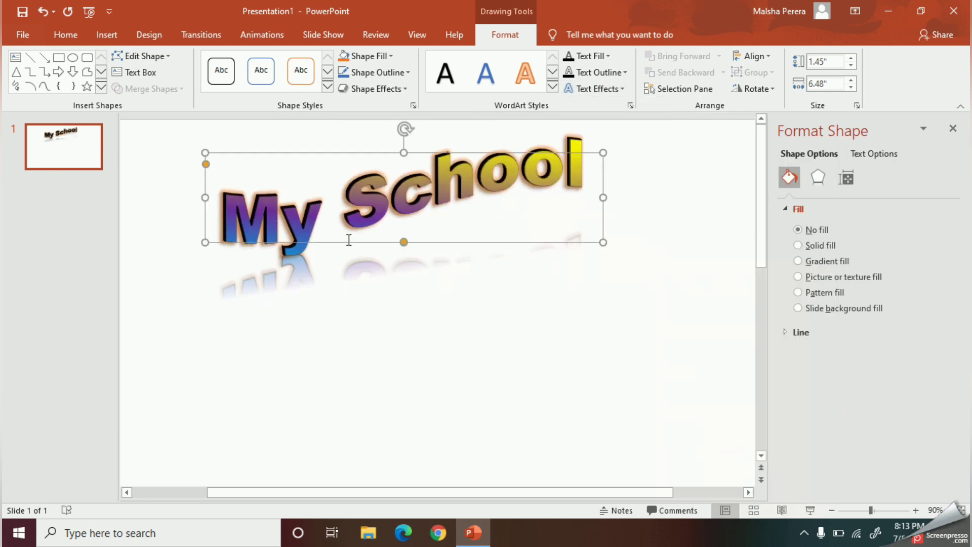
{"action": "left_click_drag", "start_coordinate": [405, 246], "coordinate": [419, 347]}
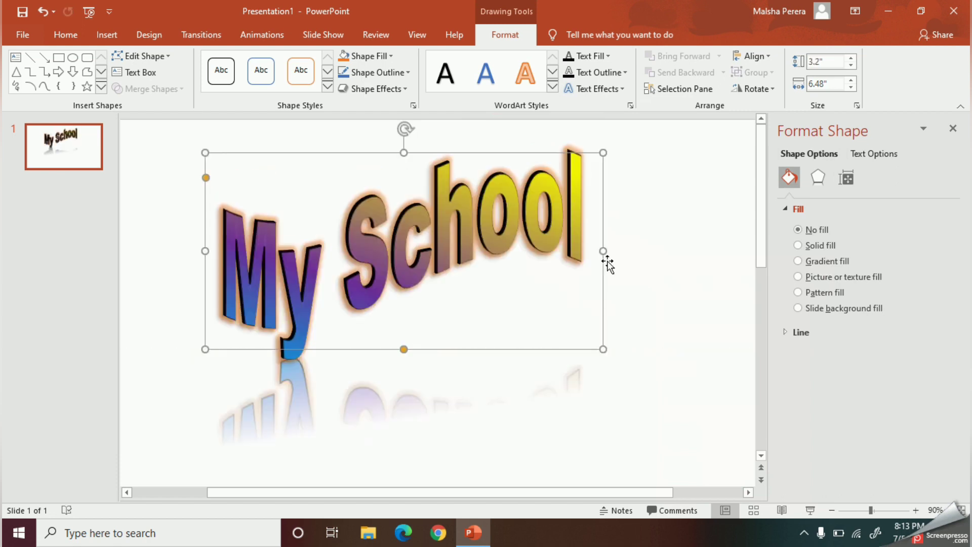
{"action": "left_click_drag", "start_coordinate": [604, 251], "coordinate": [691, 255]}
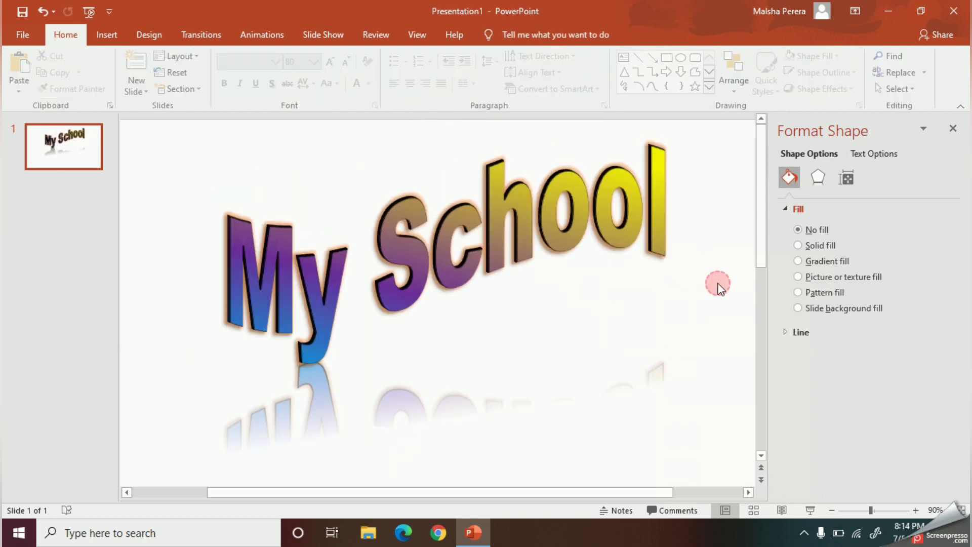